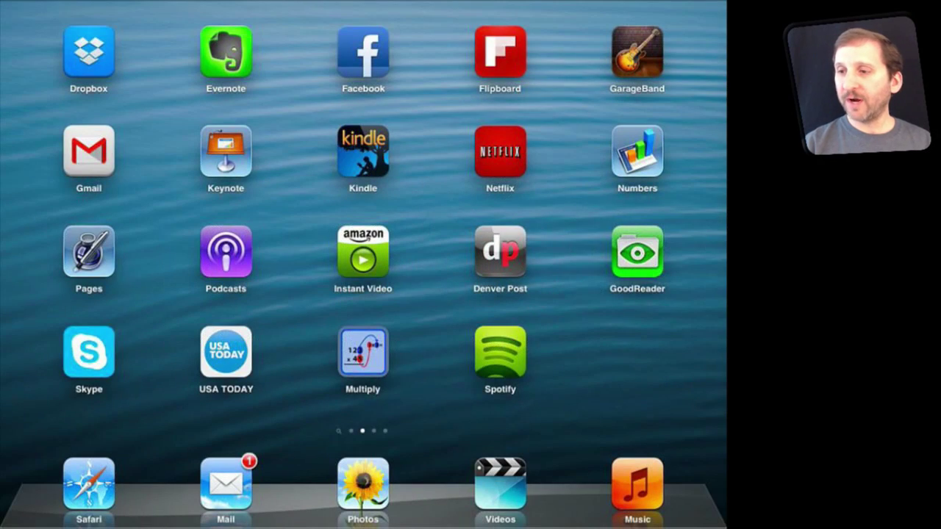
# - Launch GarageBand to the song browser showing the 'Curtain Call - Demo' project
pyautogui.click(637, 51)
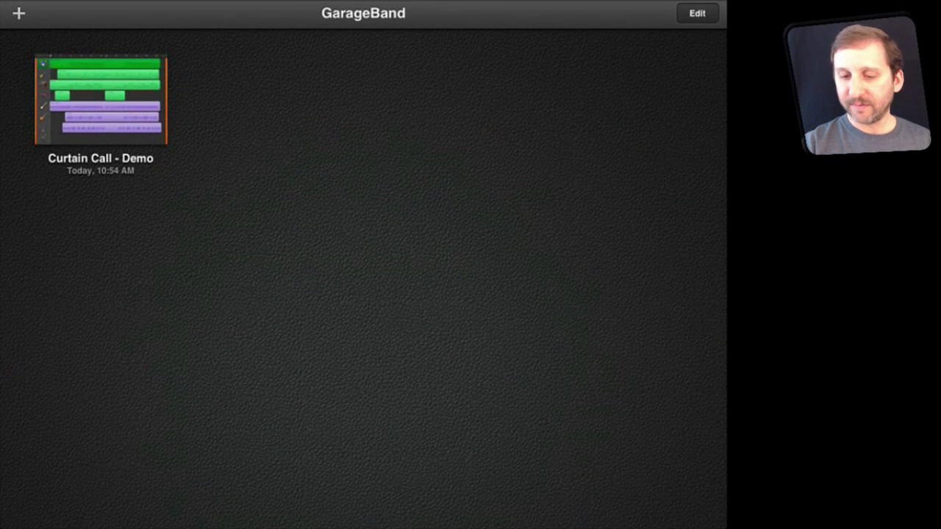
# - Create a new song and pick Smart Drums from the instrument carousel
pyautogui.click(19, 12)
pyautogui.click(96, 70)
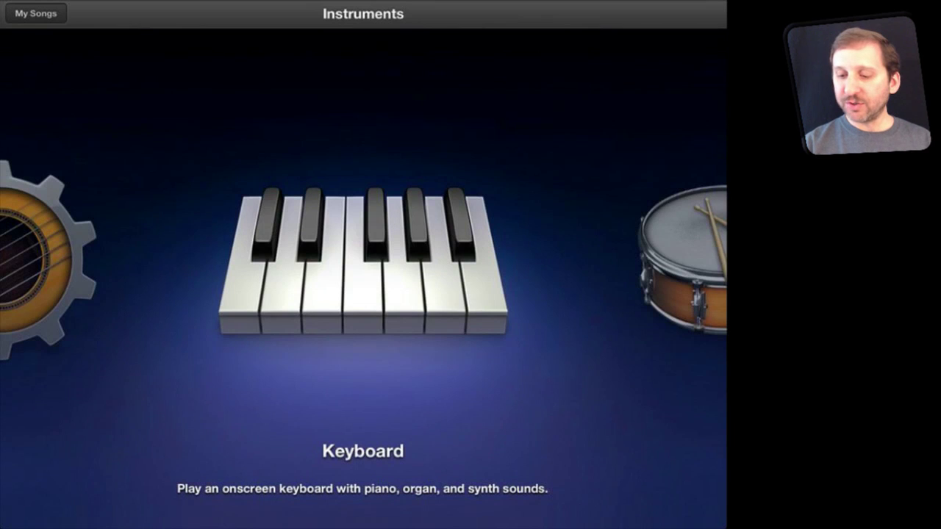
pyautogui.moveTo(478, 265); pyautogui.dragTo(257, 264)
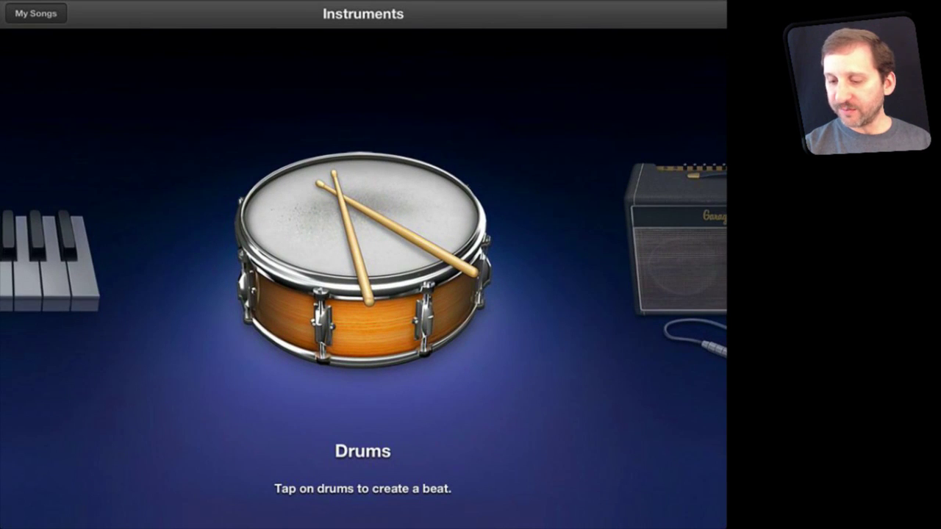
pyautogui.moveTo(478, 265); pyautogui.dragTo(257, 265)
pyautogui.moveTo(477, 264); pyautogui.dragTo(258, 264)
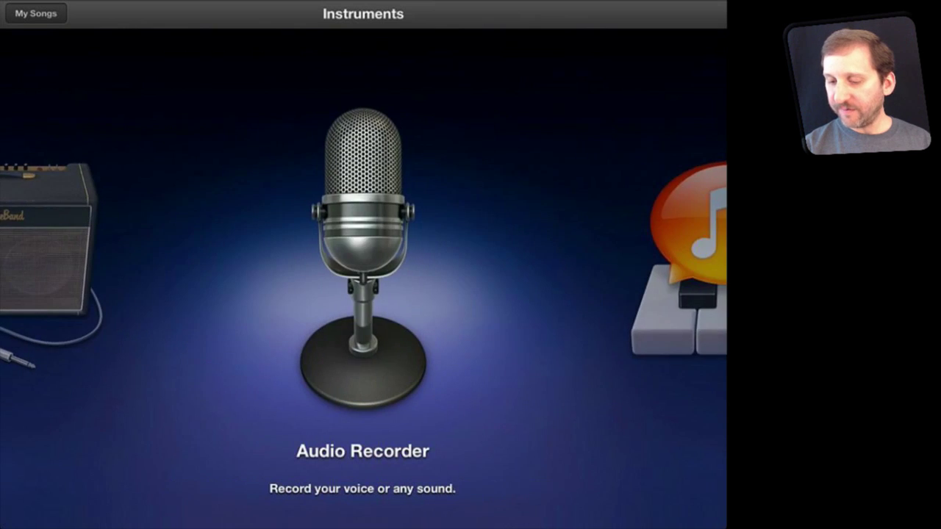
pyautogui.moveTo(478, 264); pyautogui.dragTo(257, 265)
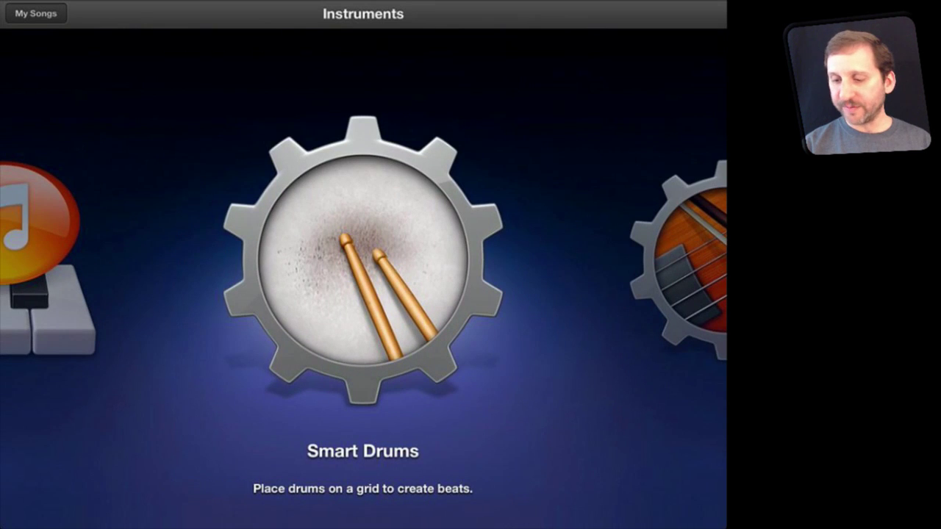
pyautogui.click(362, 261)
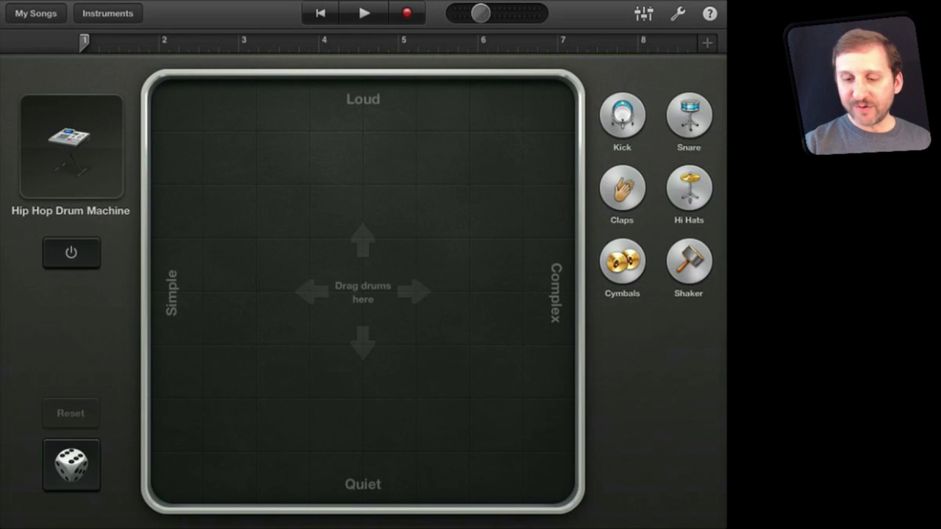
# - Pick Classic Studio Kit in the kit popover, replacing Hip Hop Drum Machine
pyautogui.click(72, 144)
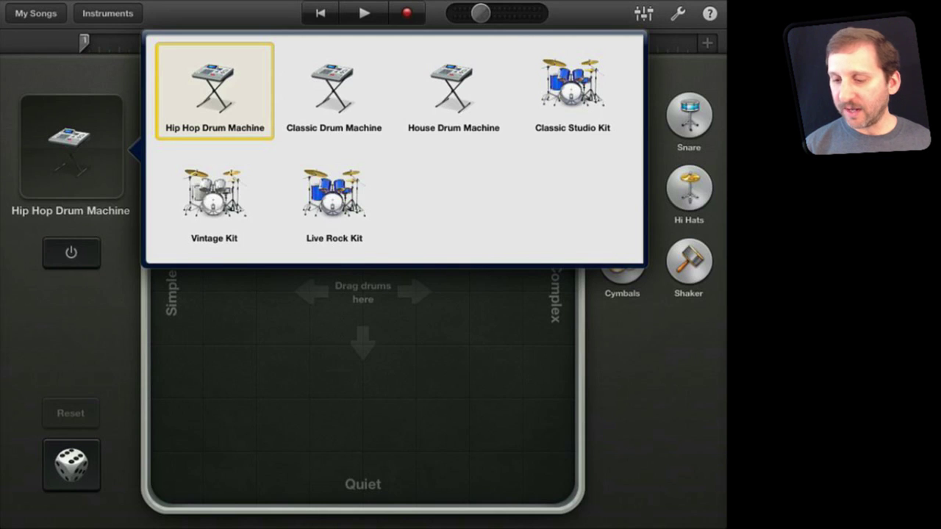
pyautogui.click(572, 92)
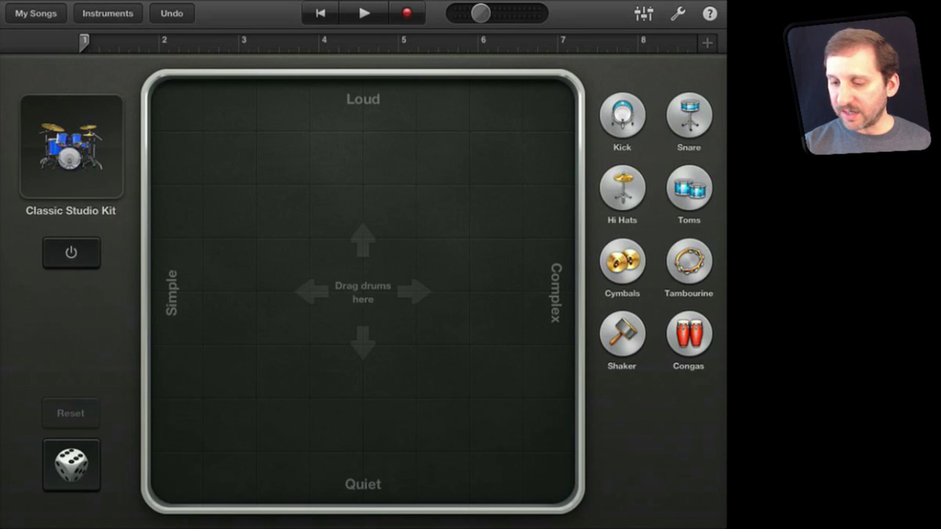
pyautogui.moveTo(688, 115)
pyautogui.mouseDown()
pyautogui.moveTo(595, 204)
pyautogui.moveTo(473, 273)
pyautogui.moveTo(372, 298)
pyautogui.moveTo(326, 274)
pyautogui.moveTo(248, 266)
pyautogui.moveTo(199, 275)
pyautogui.moveTo(178, 266)
pyautogui.mouseUp()
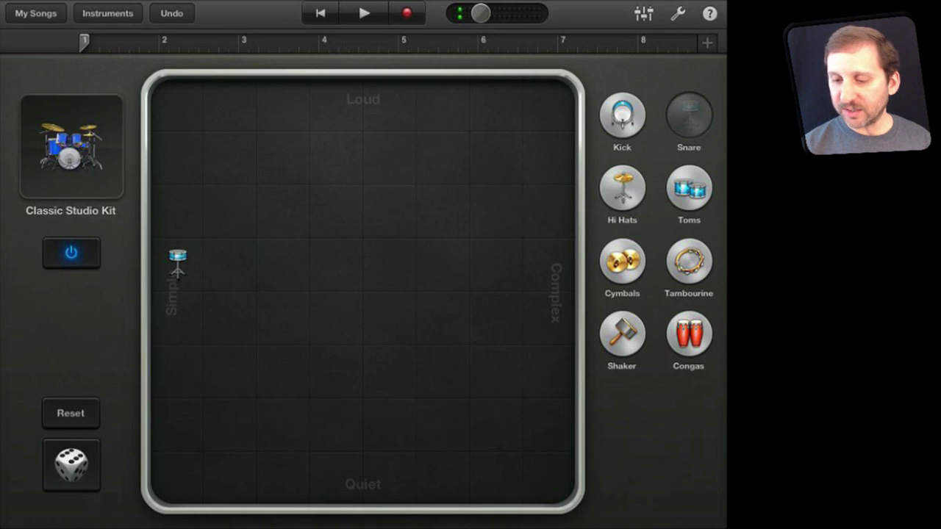
pyautogui.press('XF86AudioRaiseVolume')
pyautogui.press('XF86AudioRaiseVolume')
pyautogui.press('XF86AudioRaiseVolume')
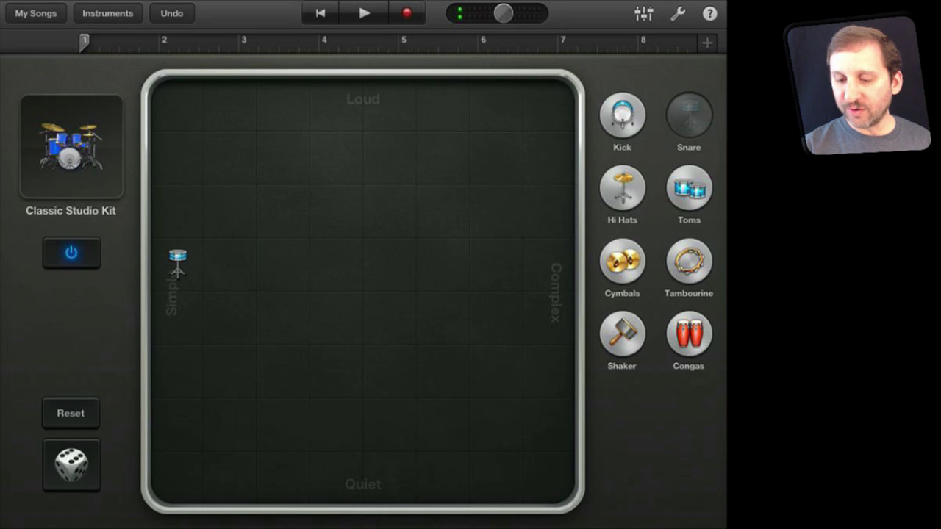
pyautogui.moveTo(177, 262); pyautogui.dragTo(284, 263)
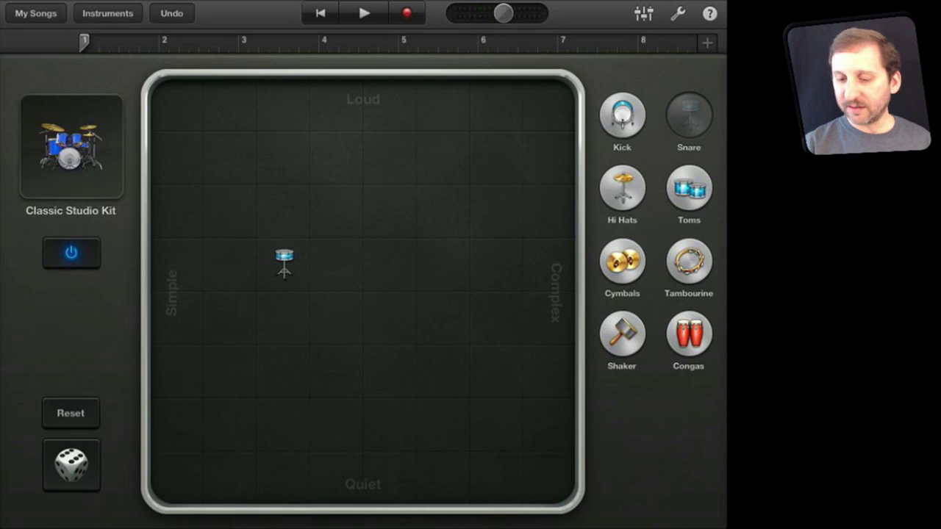
pyautogui.moveTo(285, 263); pyautogui.dragTo(389, 263)
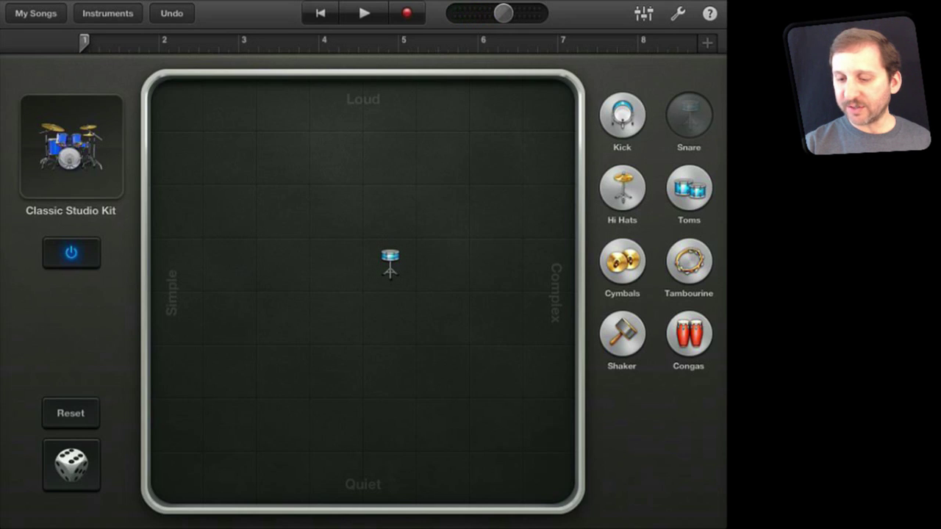
pyautogui.moveTo(389, 263); pyautogui.dragTo(496, 263)
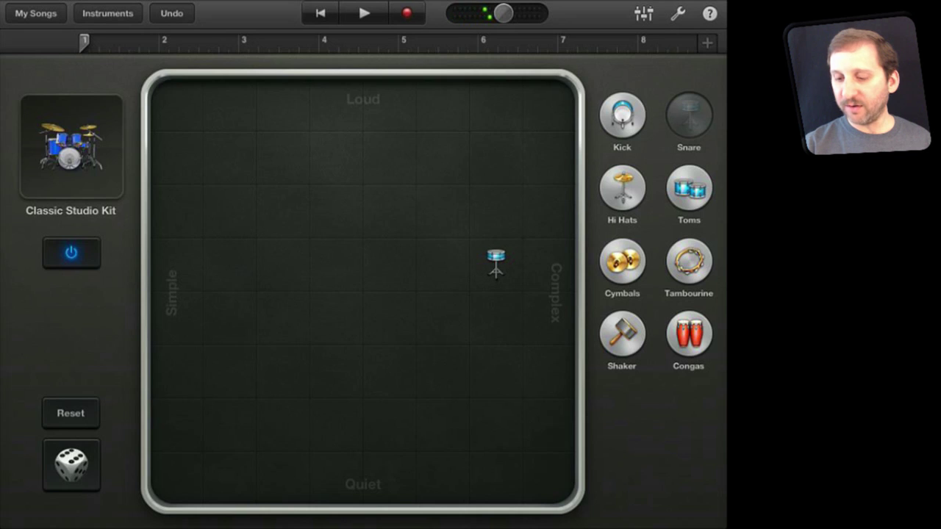
pyautogui.moveTo(497, 263); pyautogui.dragTo(595, 262)
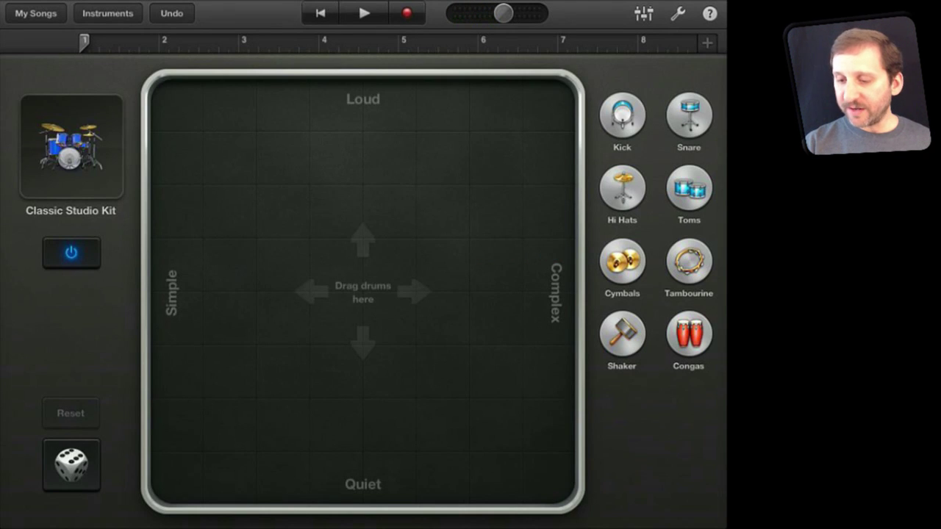
# - Place snare, cymbals and congas on the grid, raise the cymbals, and add tambourine
pyautogui.moveTo(688, 115); pyautogui.dragTo(390, 212)
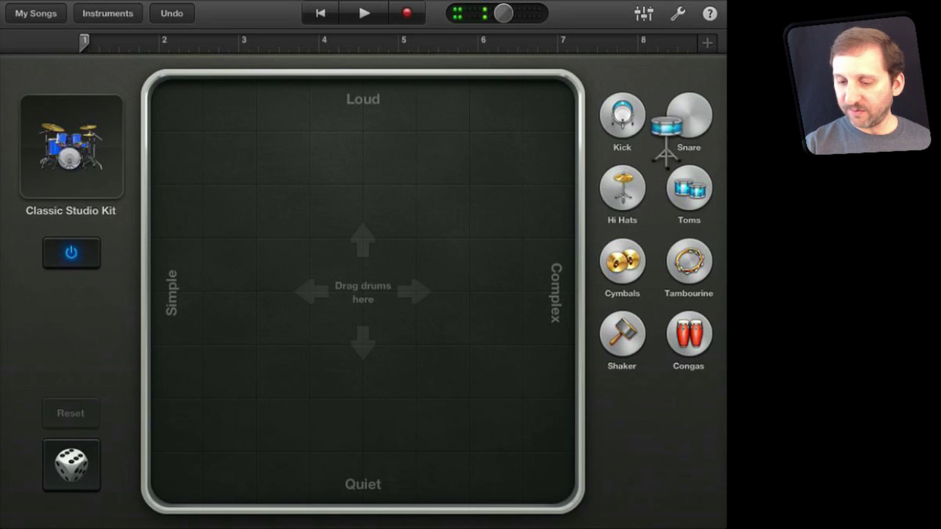
pyautogui.moveTo(622, 261); pyautogui.dragTo(285, 424)
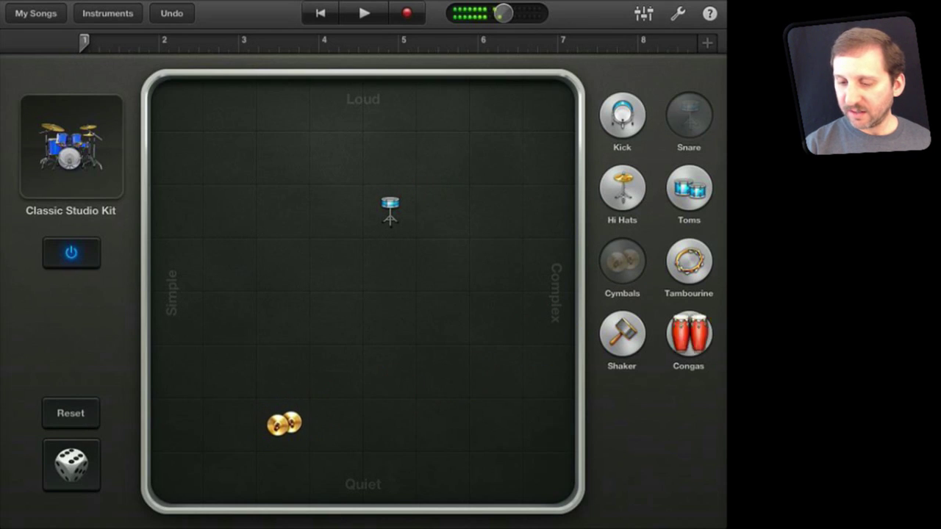
pyautogui.moveTo(688, 334)
pyautogui.mouseDown()
pyautogui.moveTo(479, 358)
pyautogui.moveTo(443, 372)
pyautogui.mouseUp()
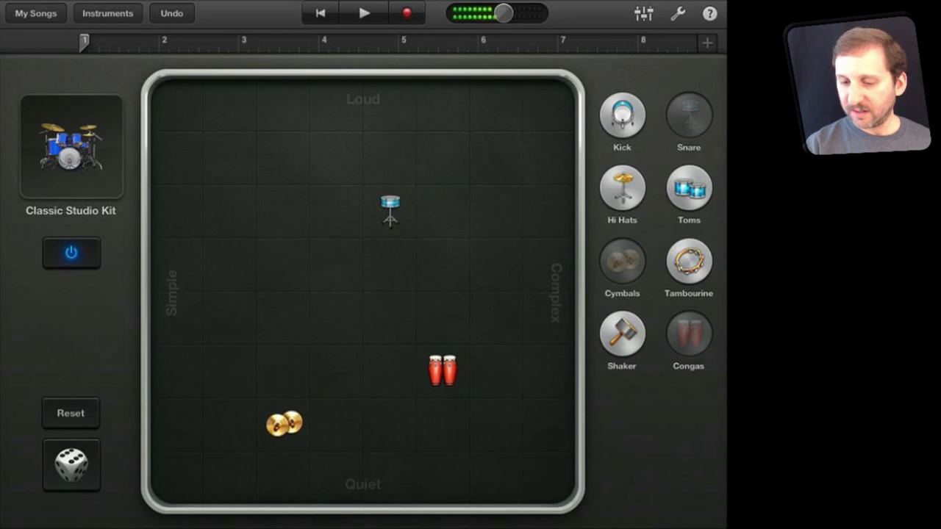
pyautogui.moveTo(285, 424)
pyautogui.mouseDown()
pyautogui.moveTo(289, 252)
pyautogui.moveTo(285, 263)
pyautogui.mouseUp()
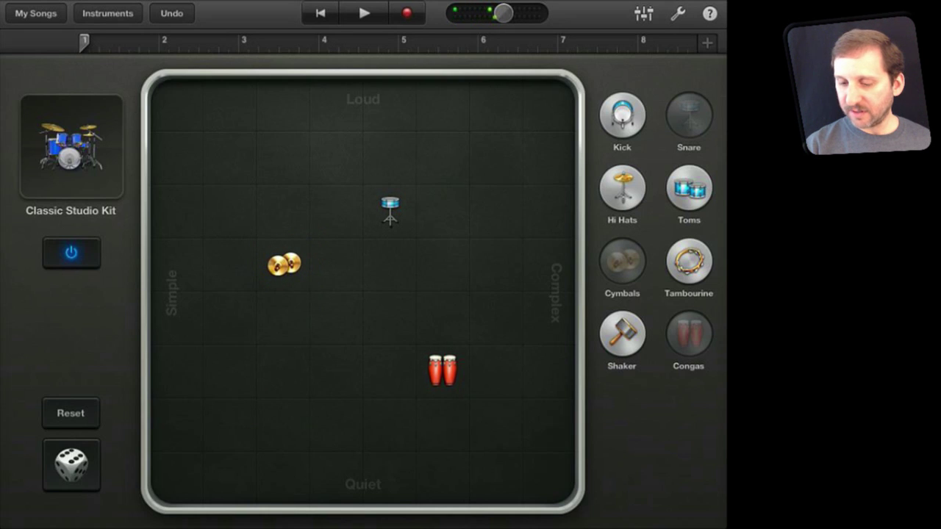
pyautogui.moveTo(689, 262)
pyautogui.mouseDown()
pyautogui.moveTo(420, 305)
pyautogui.moveTo(227, 463)
pyautogui.moveTo(231, 477)
pyautogui.mouseUp()
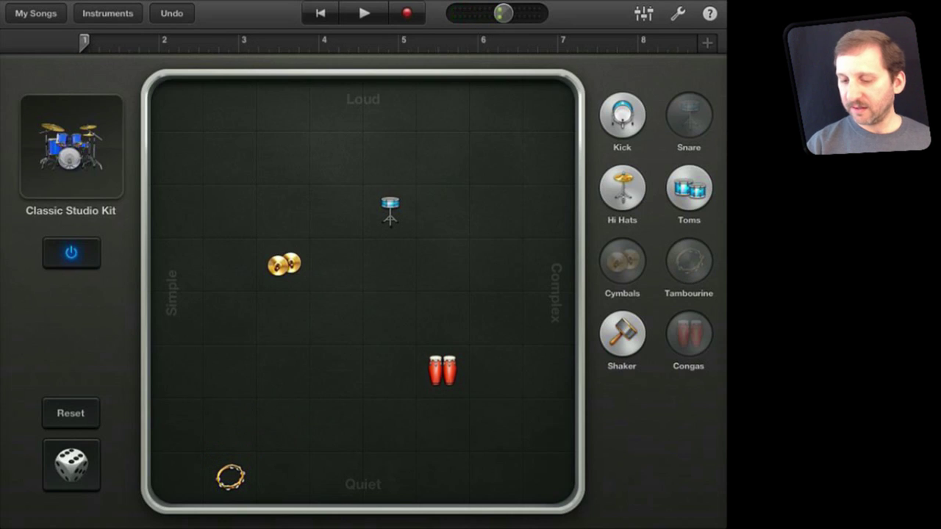
# - Add shaker, move congas simpler and cymbals loud-complex, then try and remove toms
pyautogui.moveTo(622, 333)
pyautogui.mouseDown()
pyautogui.moveTo(527, 467)
pyautogui.moveTo(536, 322)
pyautogui.moveTo(549, 316)
pyautogui.mouseUp()
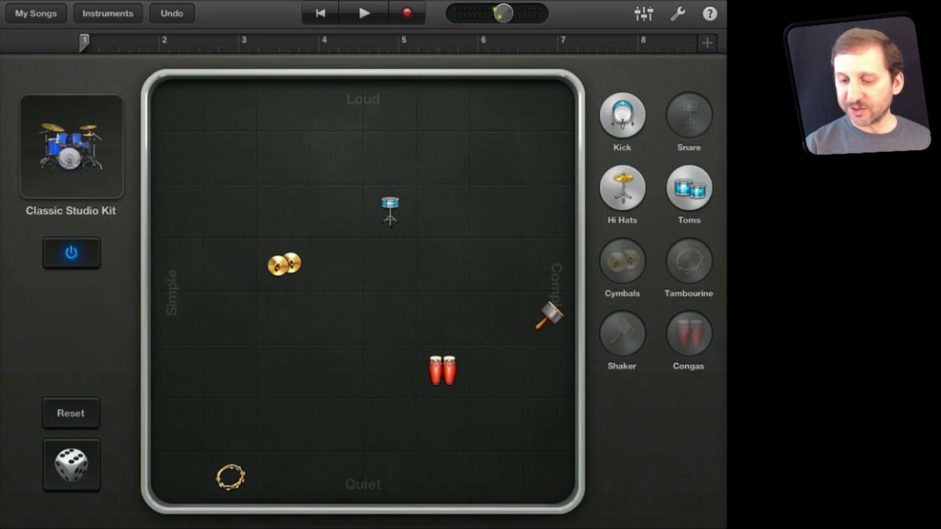
pyautogui.moveTo(442, 371); pyautogui.dragTo(284, 371)
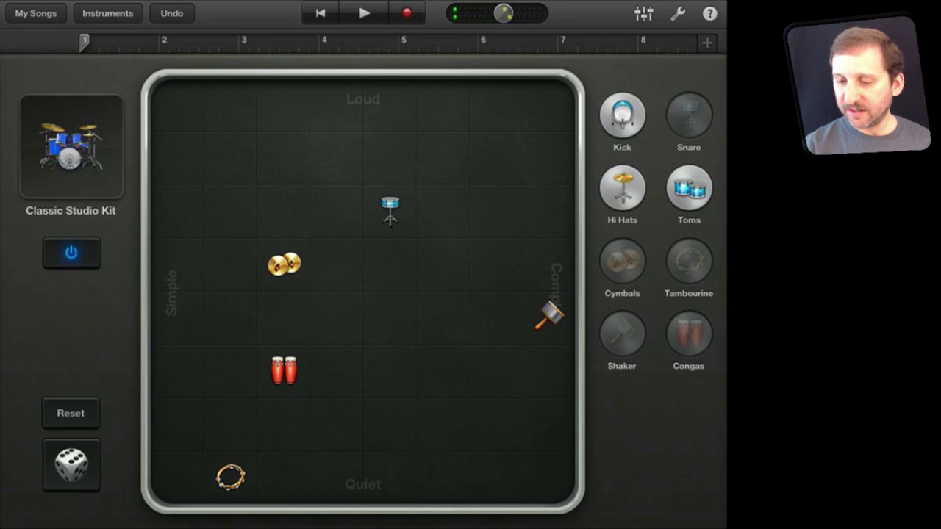
pyautogui.moveTo(284, 263)
pyautogui.mouseDown()
pyautogui.moveTo(371, 255)
pyautogui.moveTo(497, 157)
pyautogui.mouseUp()
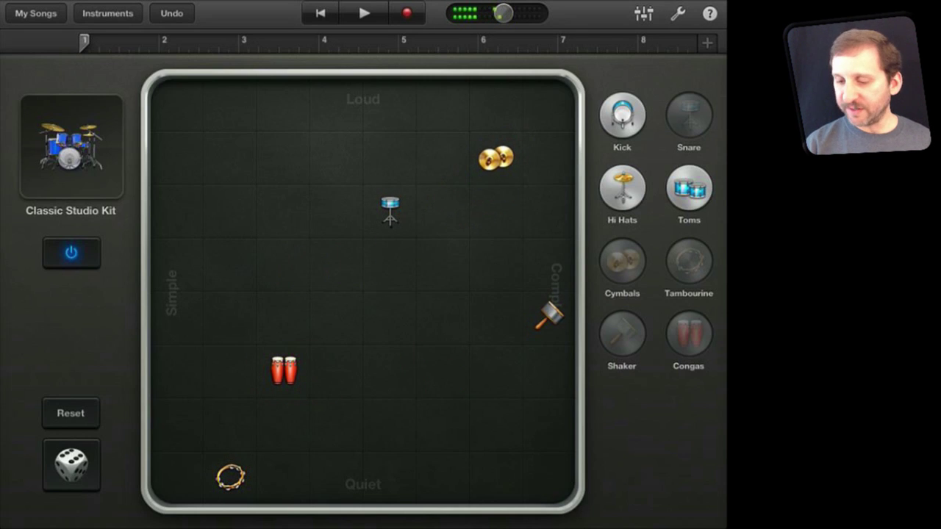
pyautogui.moveTo(689, 188)
pyautogui.mouseDown()
pyautogui.moveTo(667, 200)
pyautogui.moveTo(231, 212)
pyautogui.mouseUp()
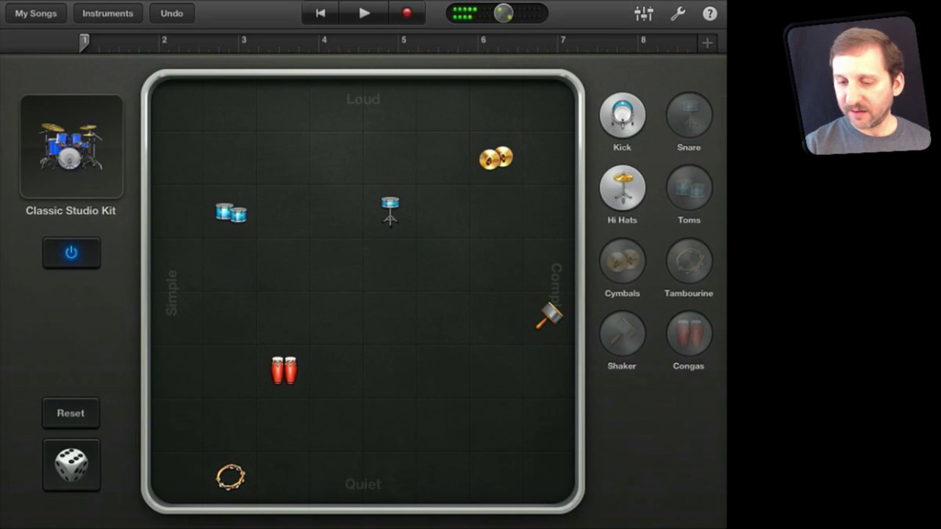
pyautogui.moveTo(231, 213); pyautogui.dragTo(597, 364)
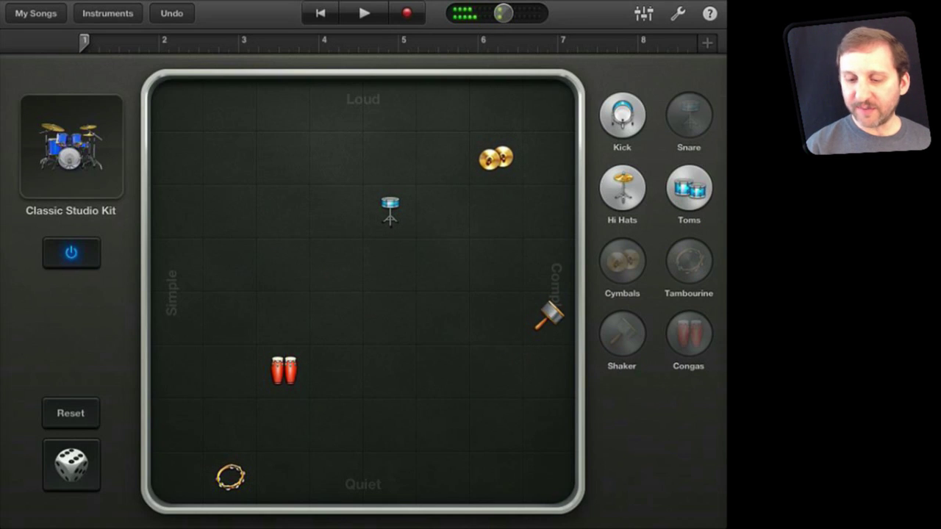
# - Randomize the beat twice, then reset the grid and turn the drums off
pyautogui.click(71, 465)
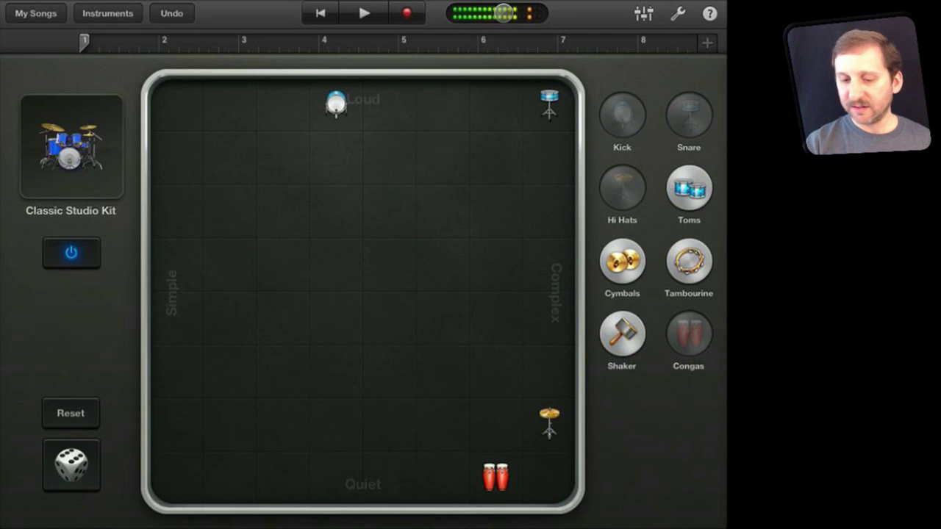
pyautogui.click(72, 465)
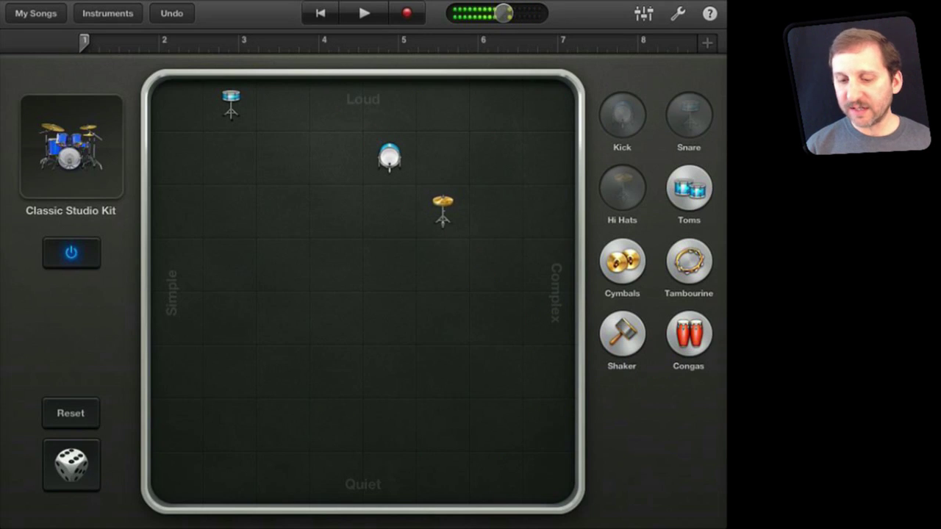
pyautogui.click(71, 413)
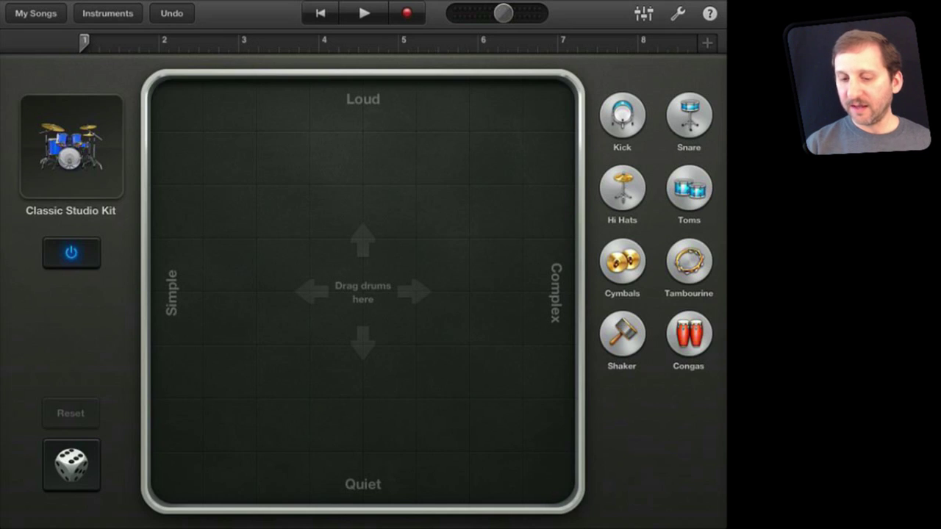
pyautogui.click(72, 252)
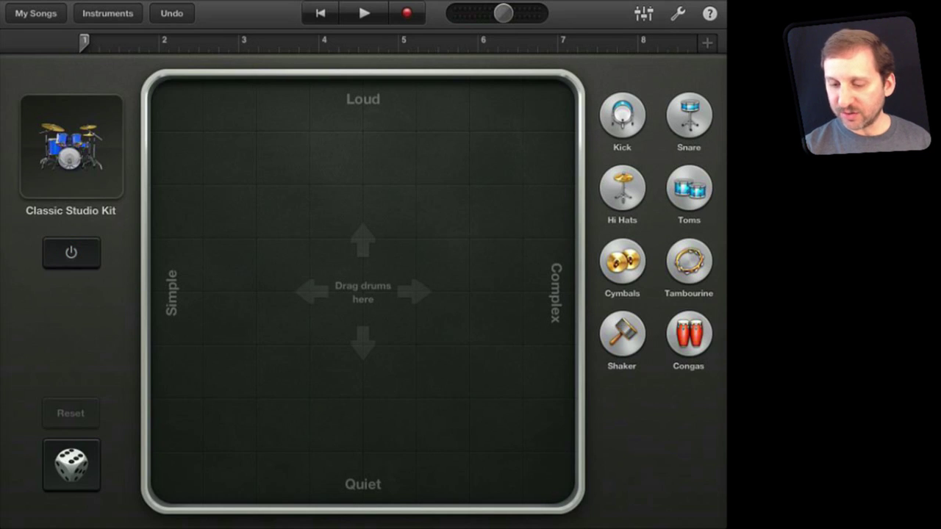
# - Place cymbals in the centre, hi hats upper right and toms lower right
pyautogui.moveTo(622, 260)
pyautogui.mouseDown()
pyautogui.moveTo(378, 321)
pyautogui.moveTo(336, 318)
pyautogui.mouseUp()
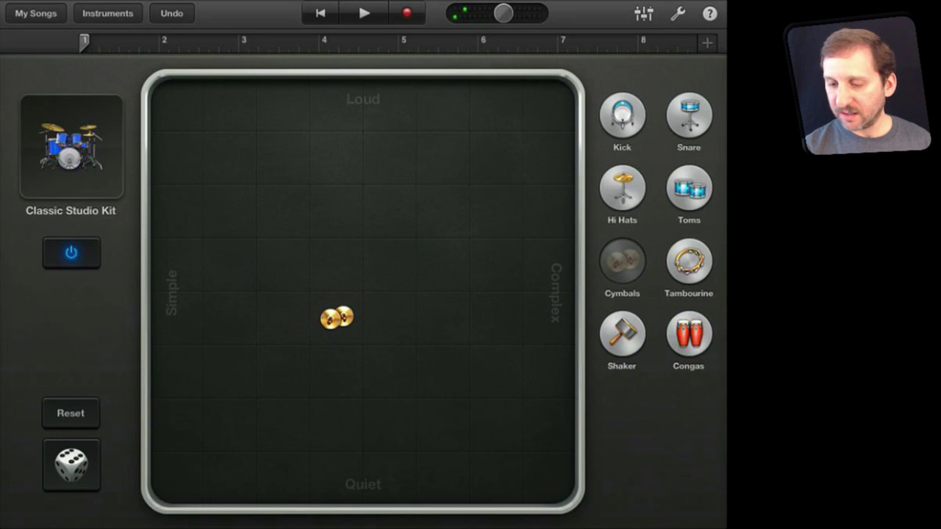
pyautogui.moveTo(622, 187); pyautogui.dragTo(442, 211)
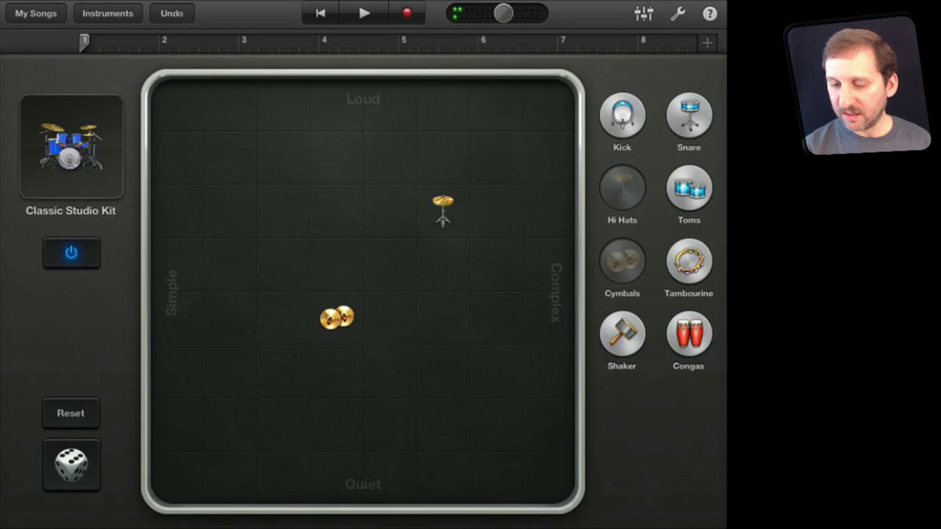
pyautogui.moveTo(689, 188)
pyautogui.mouseDown()
pyautogui.moveTo(486, 380)
pyautogui.moveTo(497, 372)
pyautogui.mouseUp()
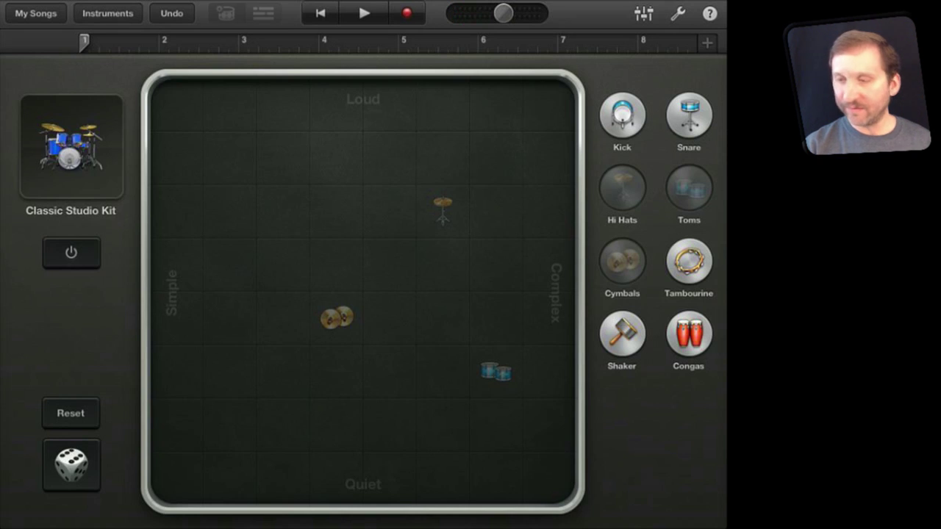
# - Record four bars of the Classic Studio Kit beat and show the tracks view
pyautogui.click(71, 252)
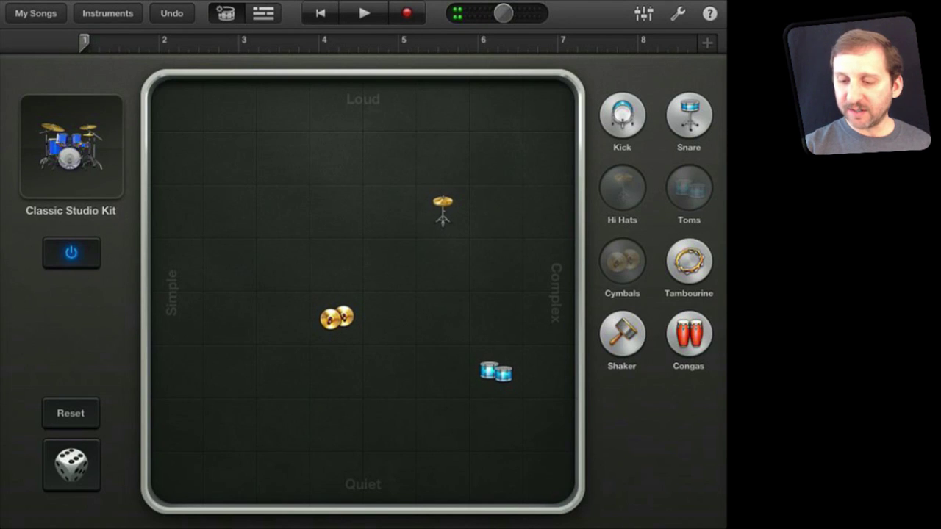
pyautogui.click(407, 12)
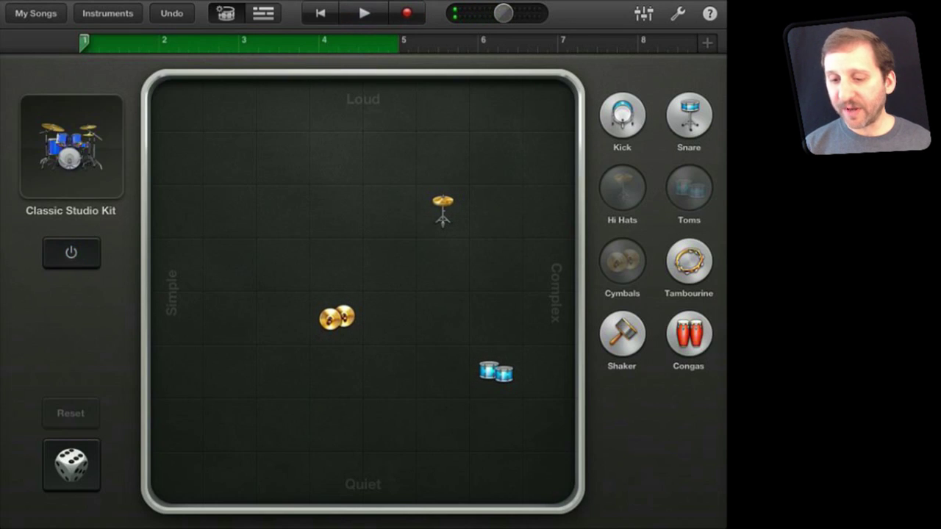
pyautogui.press('space')
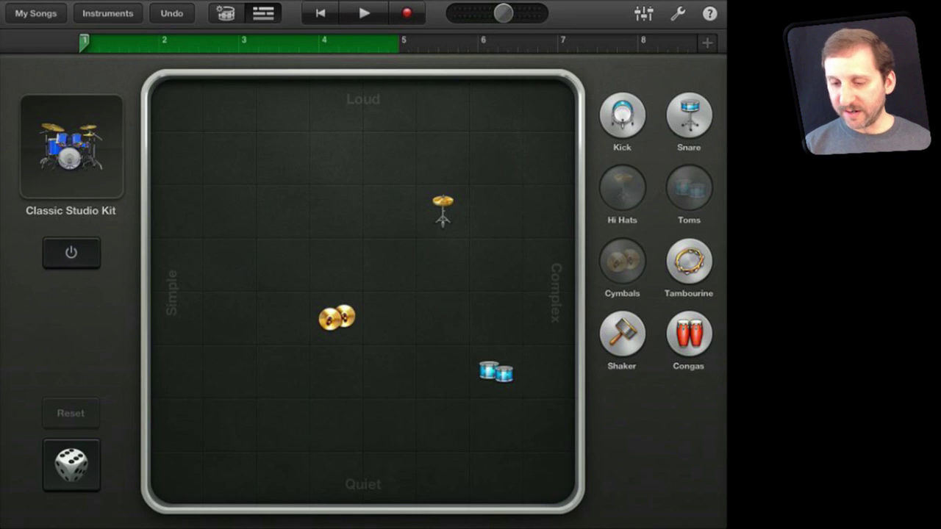
pyautogui.click(263, 12)
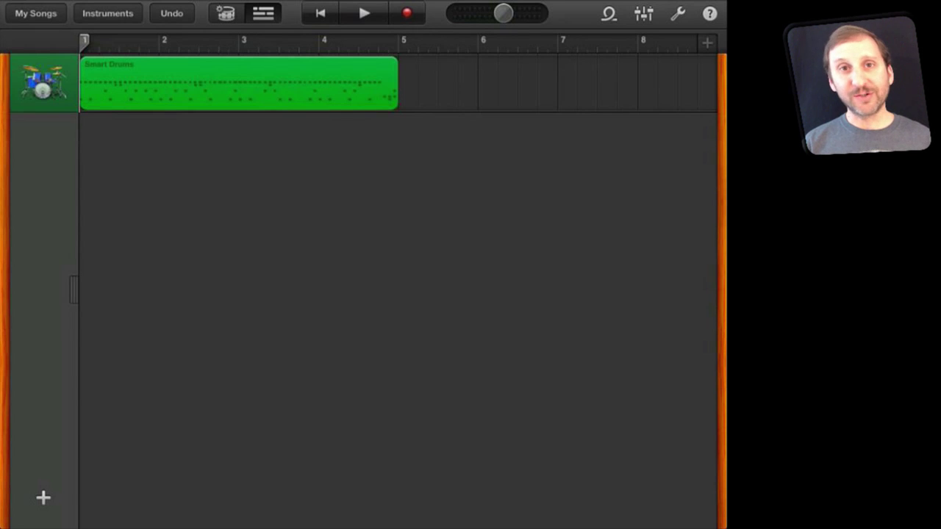
# - Delete the Smart Drums track, bringing up the instrument browser with Drums
pyautogui.click(239, 82)
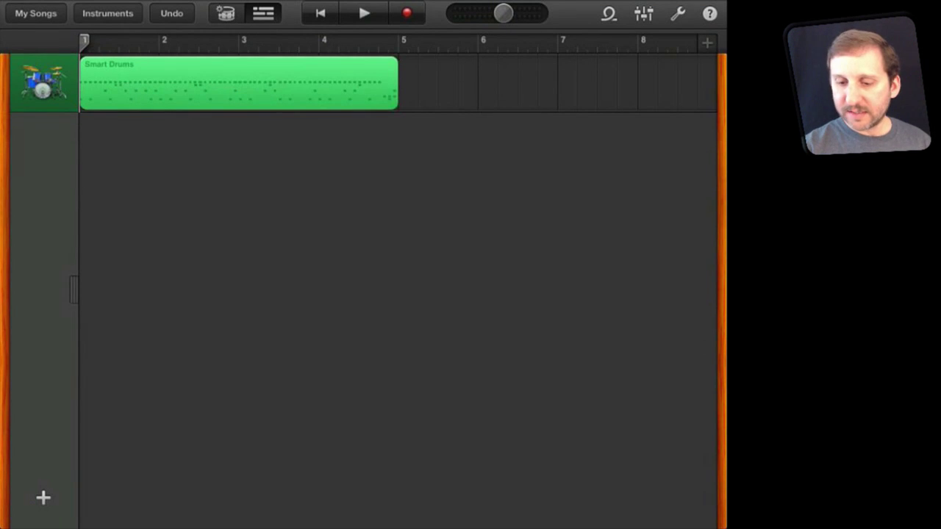
pyautogui.click(82, 83)
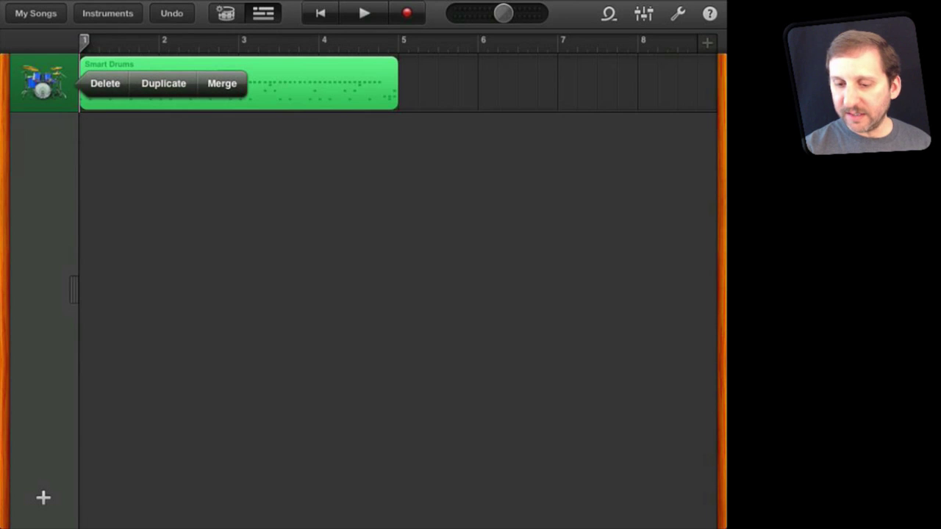
pyautogui.click(105, 84)
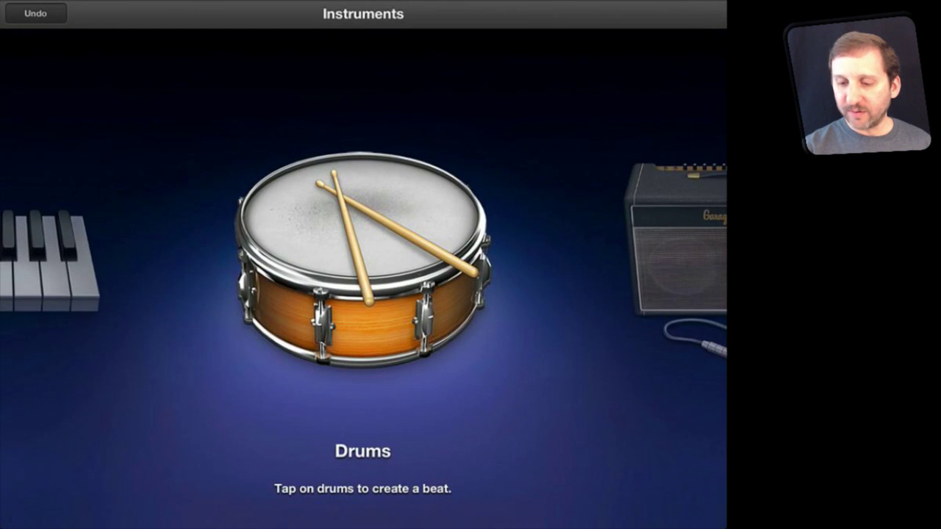
# - Choose the Drums instrument and test-play its toms, cymbals and kick
pyautogui.click(360, 242)
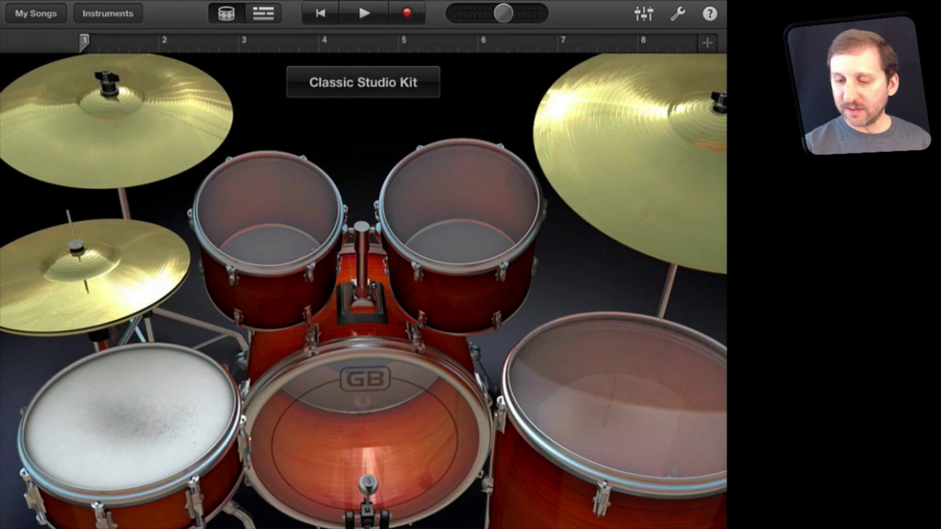
pyautogui.click(269, 221)
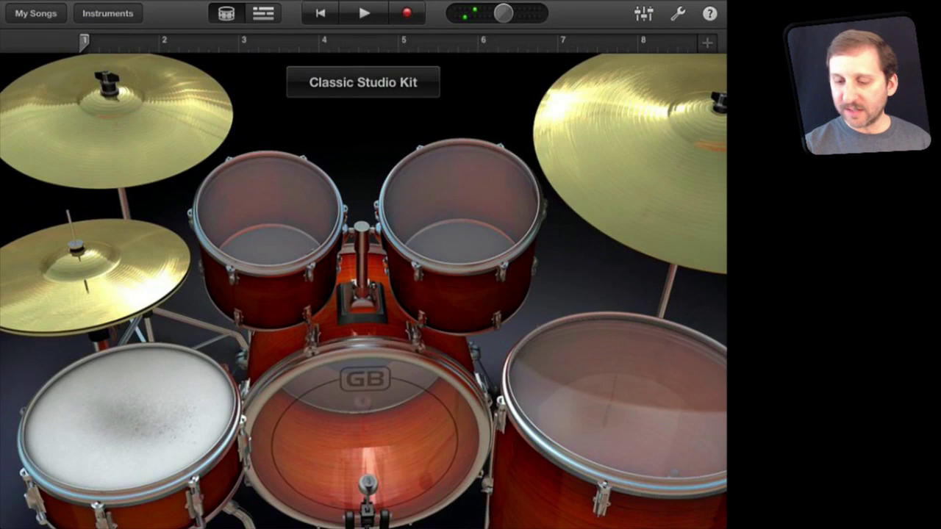
pyautogui.click(624, 154)
pyautogui.click(617, 411)
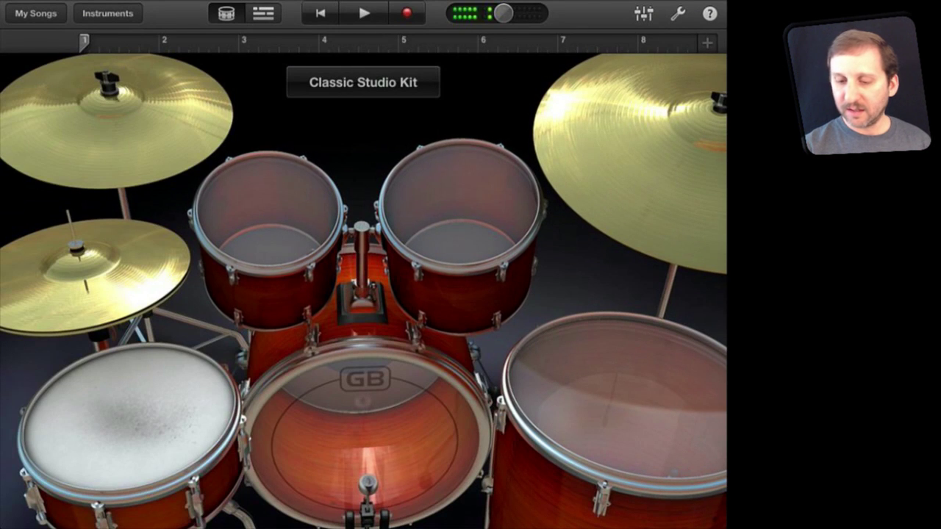
pyautogui.click(364, 460)
pyautogui.click(118, 121)
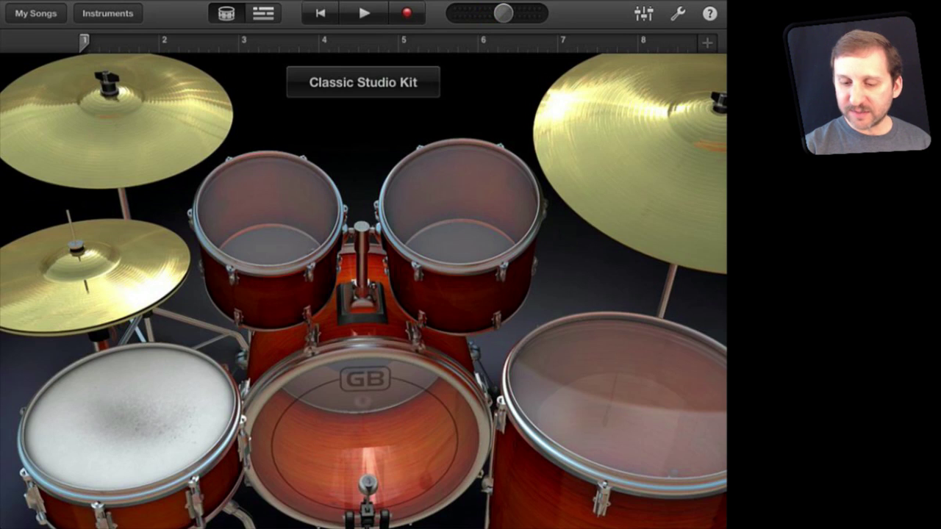
pyautogui.click(116, 266)
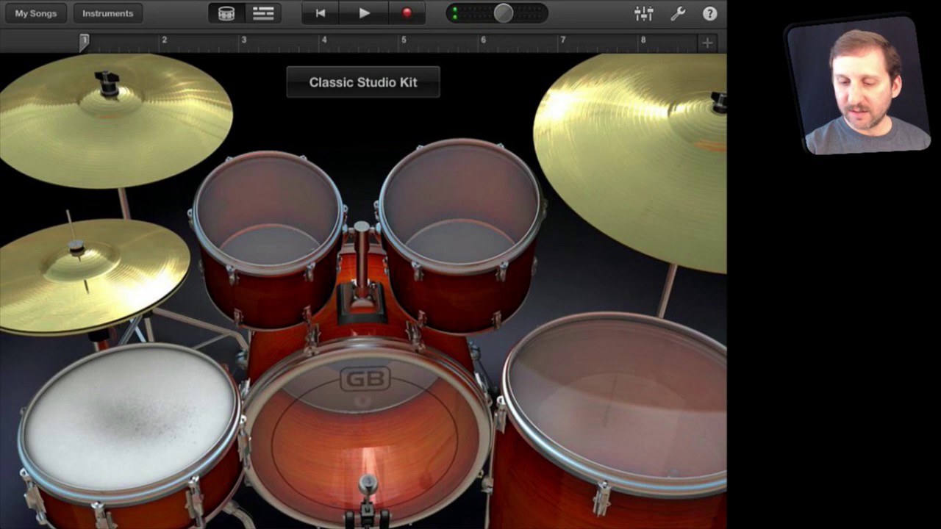
pyautogui.click(96, 275)
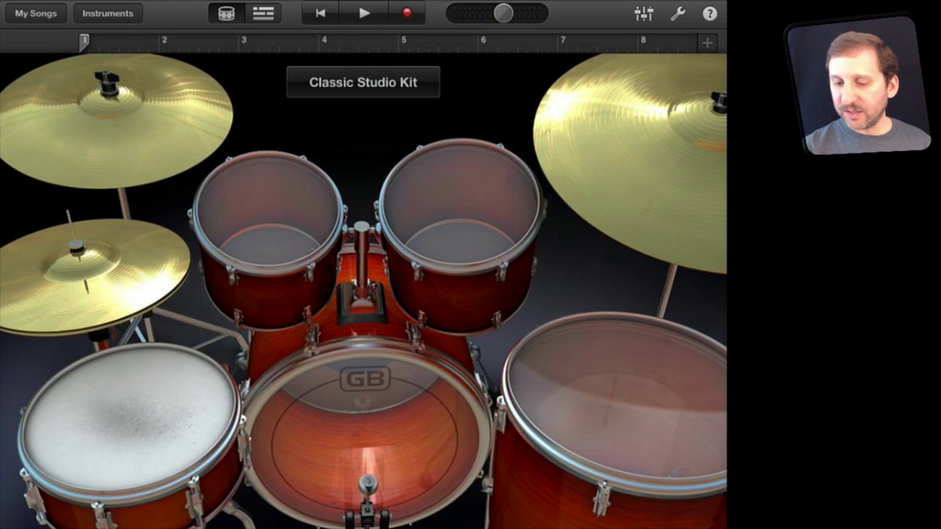
# - Try Hip Hop and Classic Drum Machine kits, settle on Vintage Kit, and start recording
pyautogui.click(362, 82)
pyautogui.click(302, 316)
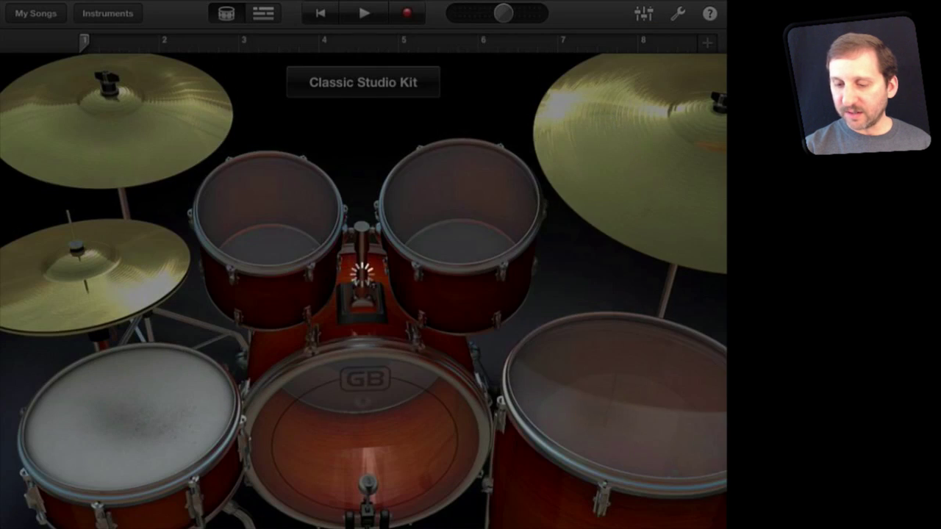
pyautogui.click(363, 82)
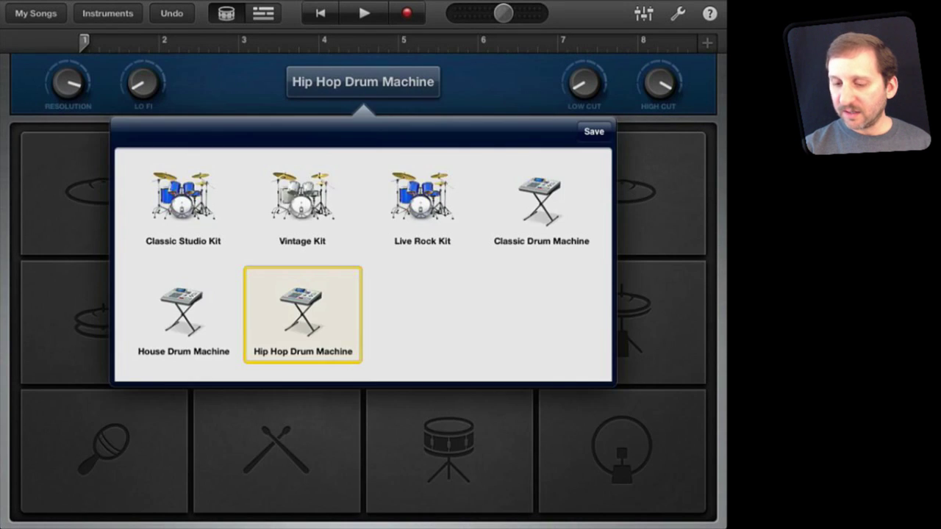
pyautogui.click(539, 197)
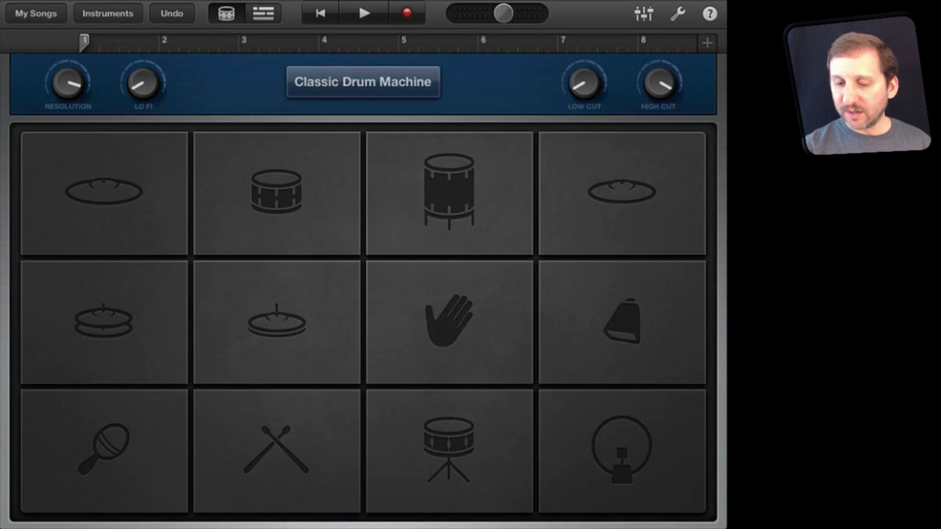
pyautogui.click(362, 82)
pyautogui.click(302, 198)
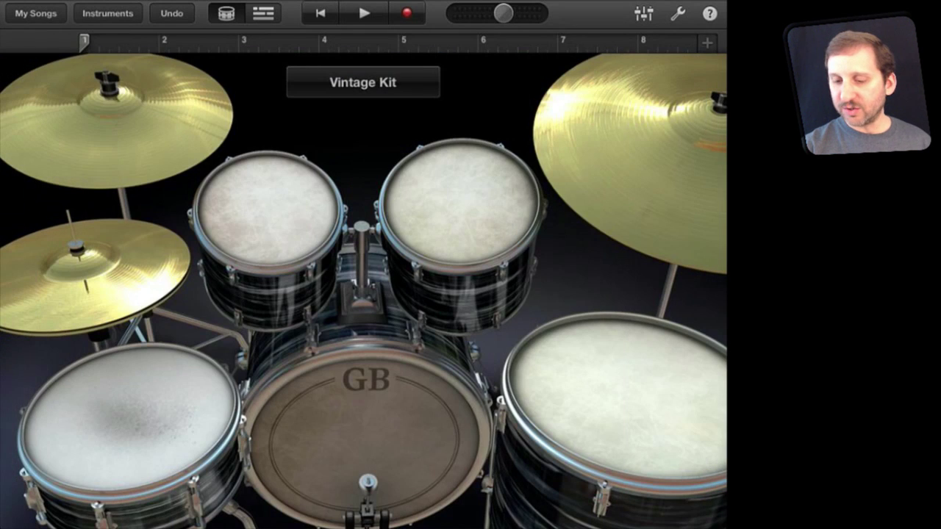
pyautogui.click(118, 122)
pyautogui.click(368, 441)
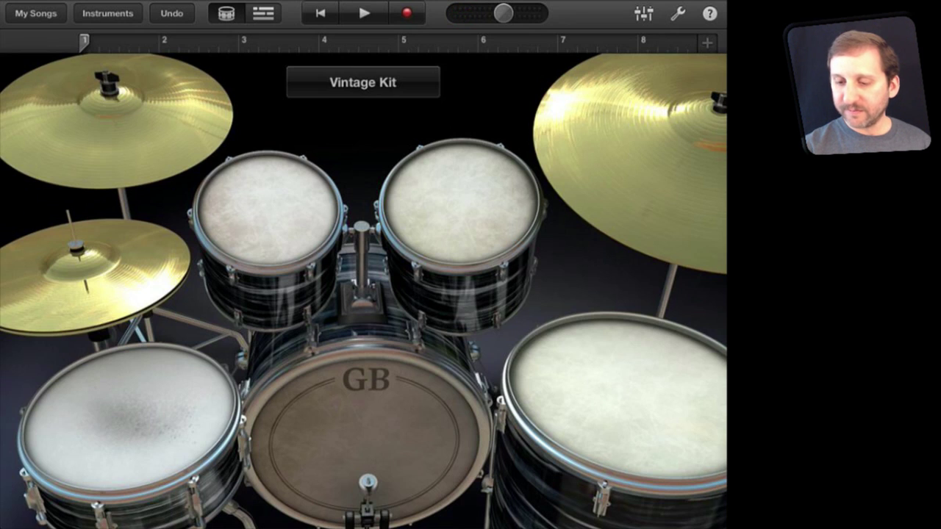
pyautogui.click(407, 13)
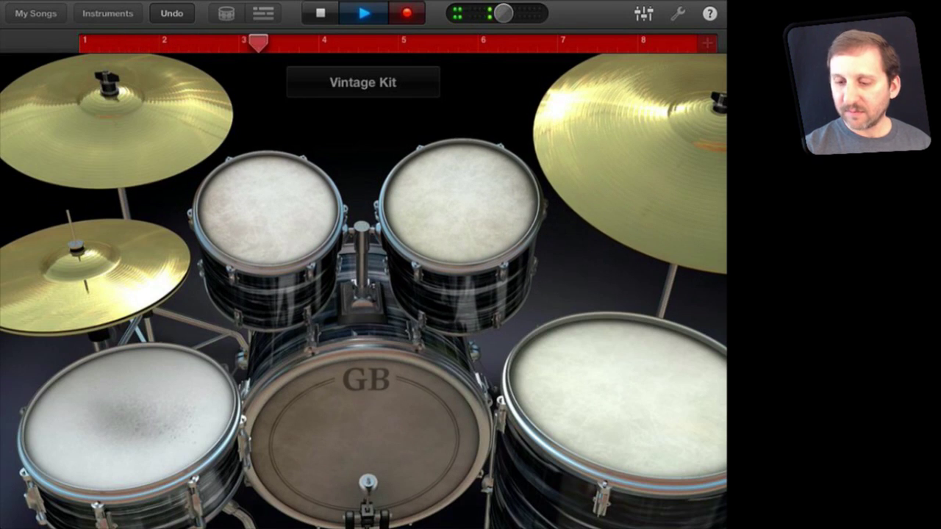
# - Stop the three-bar Vintage Kit recording, play it back, and return to tracks view
pyautogui.click(320, 13)
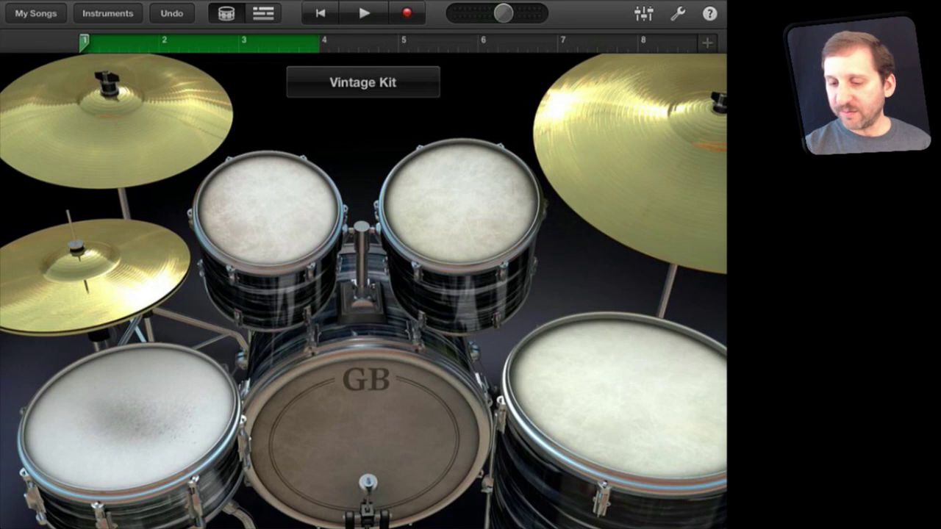
pyautogui.click(363, 13)
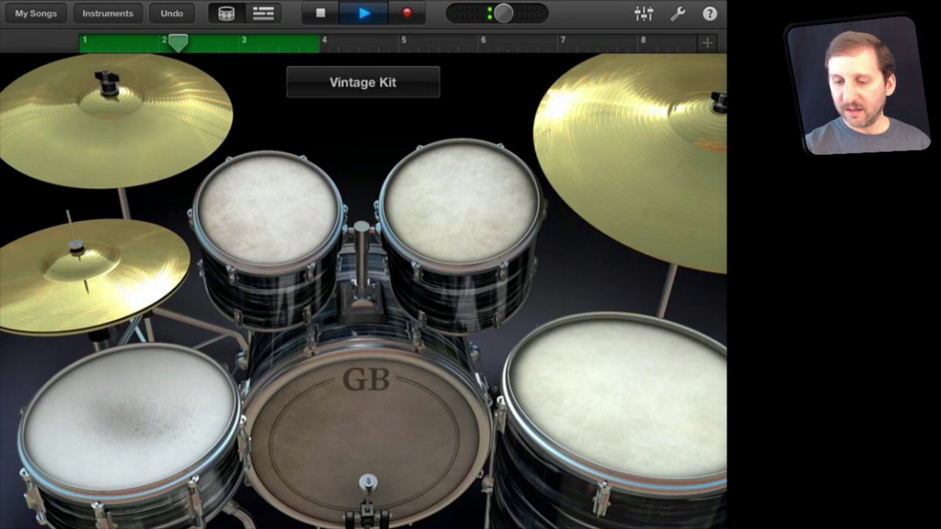
pyautogui.click(320, 13)
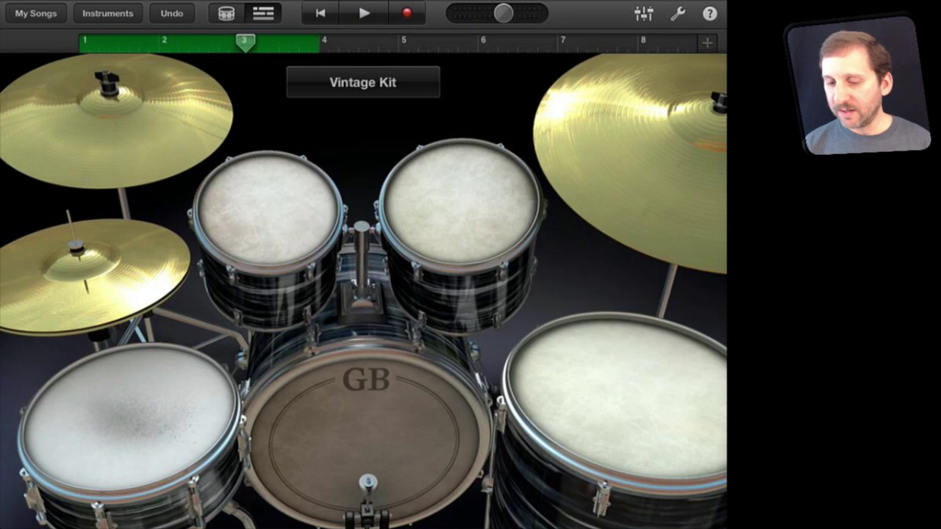
pyautogui.click(263, 13)
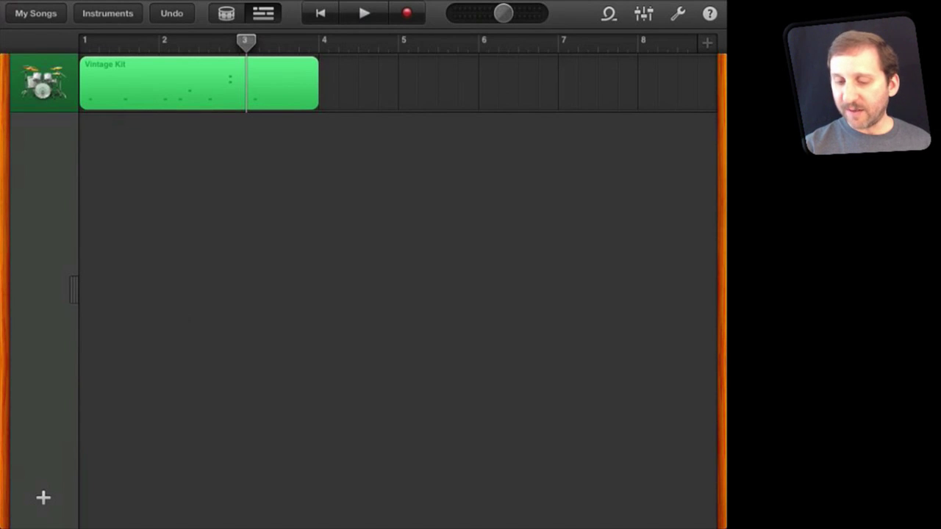
# - Open the Vintage Kit region in the note editor and drag a hit into a longer cymbal note
pyautogui.click(199, 83)
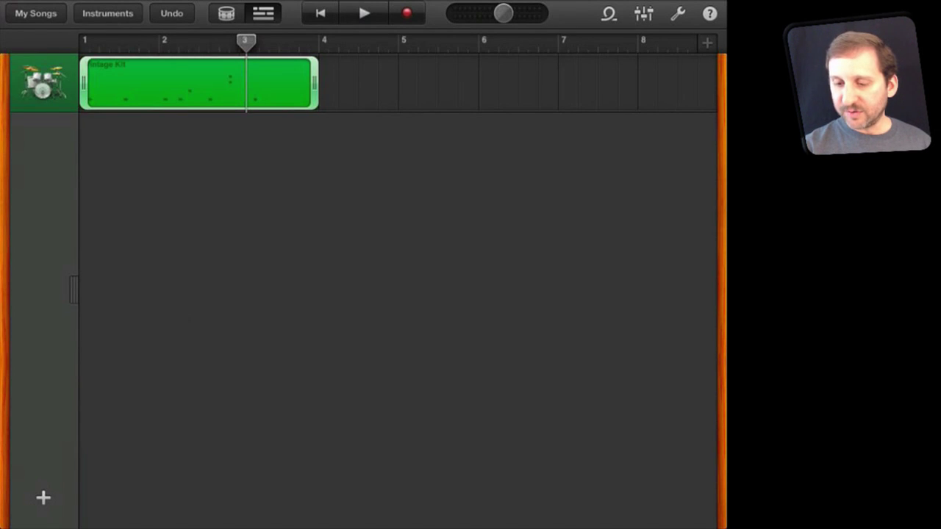
pyautogui.click(197, 83)
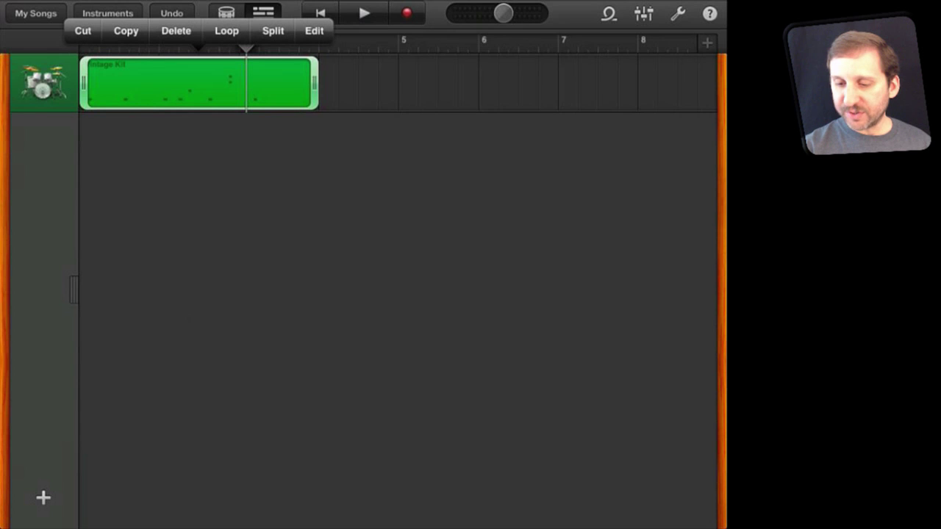
pyautogui.click(314, 30)
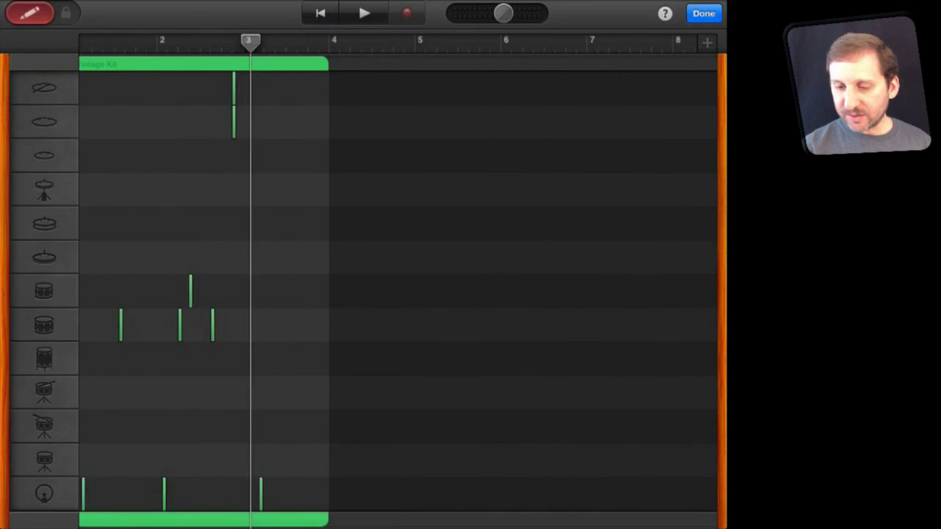
pyautogui.hscroll(-3, 397, 294)
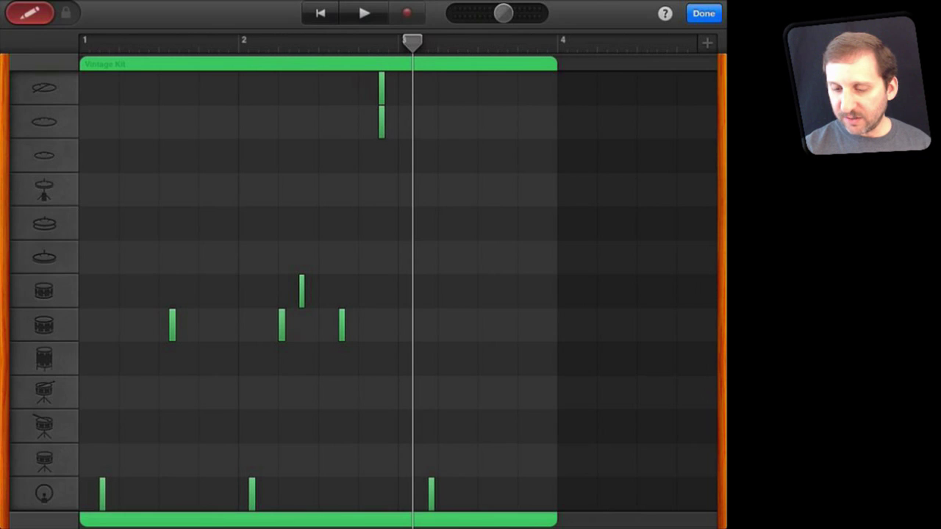
pyautogui.moveTo(343, 325)
pyautogui.mouseDown()
pyautogui.moveTo(445, 325)
pyautogui.moveTo(341, 324)
pyautogui.moveTo(378, 325)
pyautogui.moveTo(358, 291)
pyautogui.moveTo(358, 190)
pyautogui.moveTo(358, 427)
pyautogui.moveTo(289, 292)
pyautogui.moveTo(188, 223)
pyautogui.mouseUp()
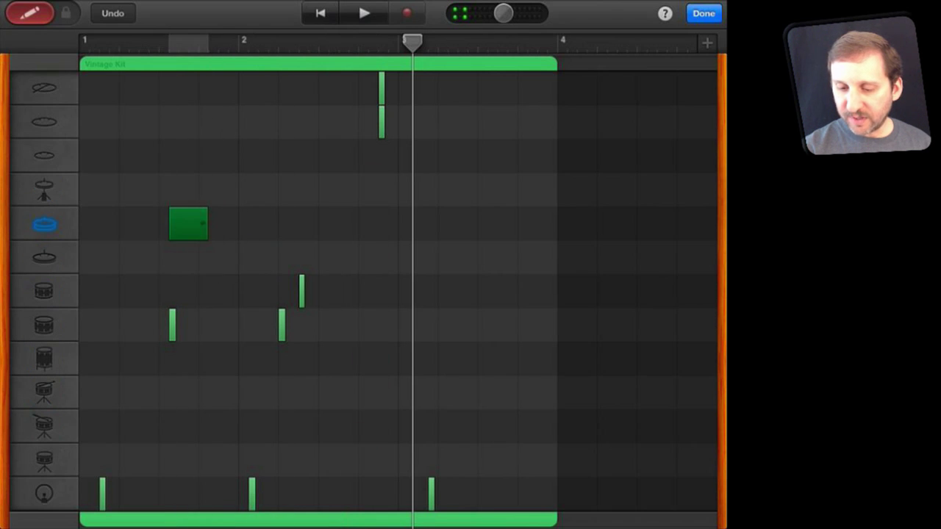
# - Delete the first snare hit and bring up options for the next snare hit
pyautogui.click(172, 324)
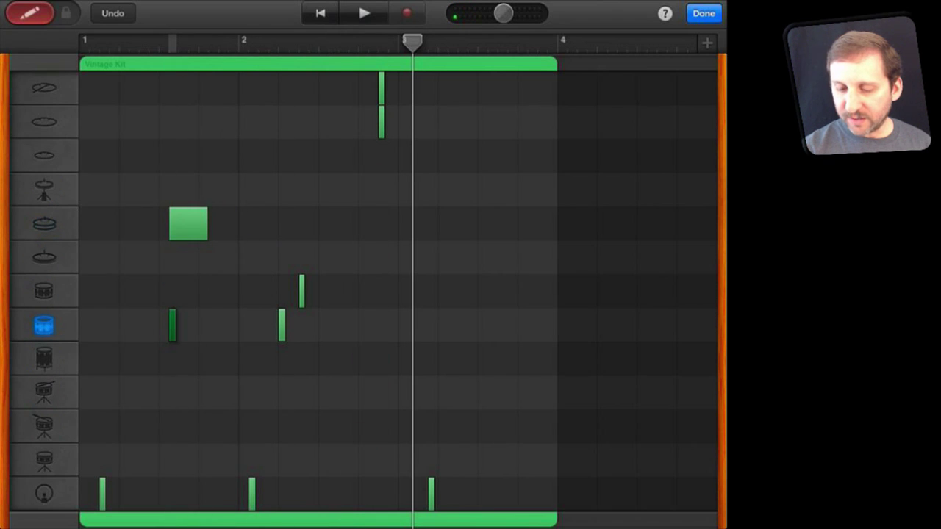
pyautogui.click(172, 325)
pyautogui.click(186, 286)
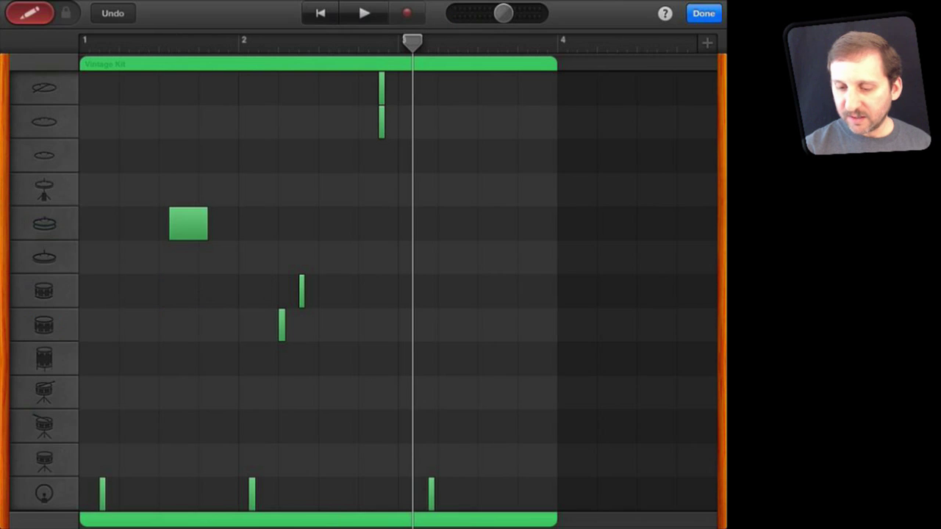
pyautogui.click(281, 324)
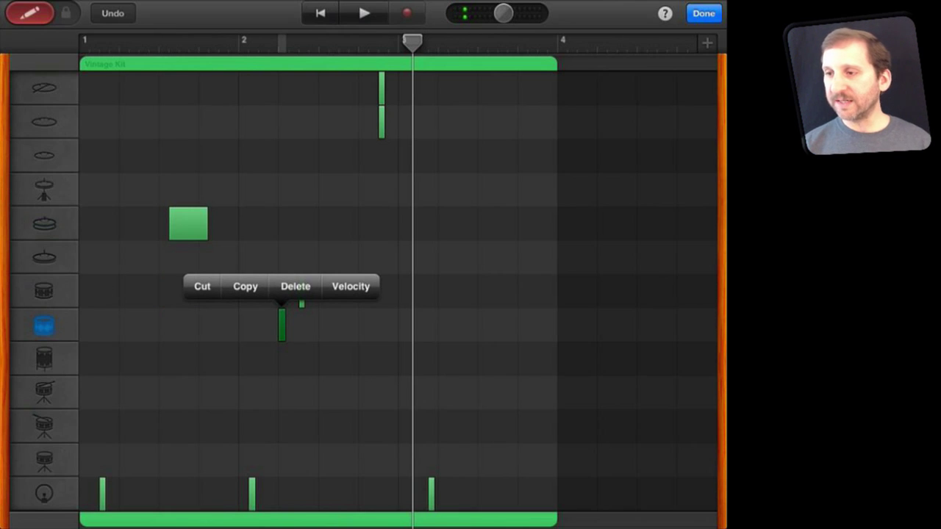